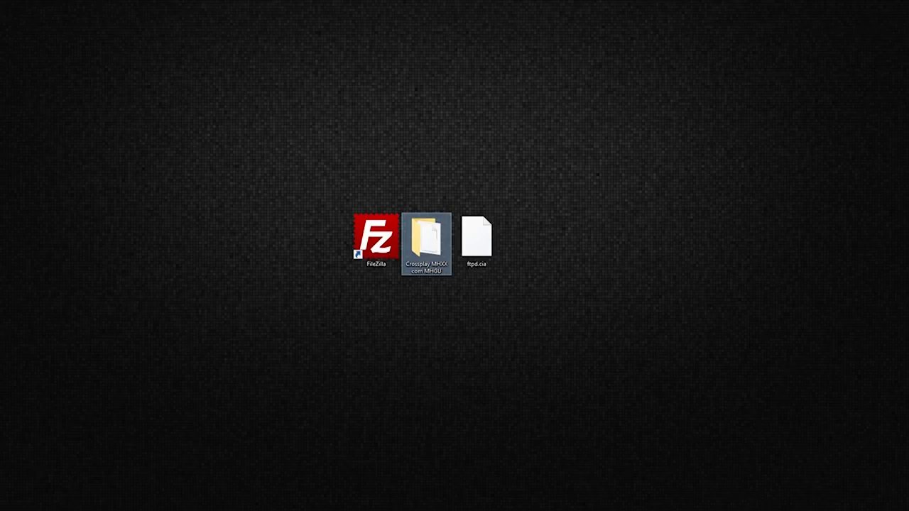
- Launch the FTPD application from the Nintendo 3DS home menu
key(Left)
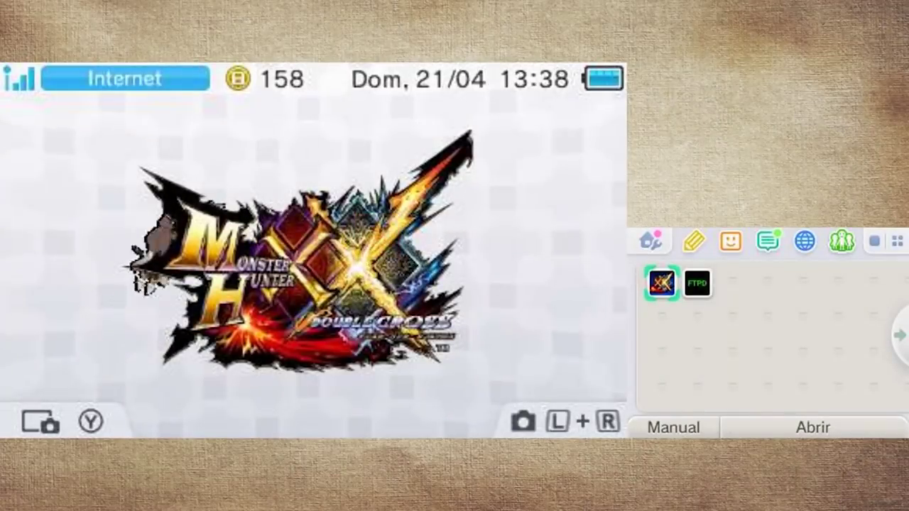
key(Right)
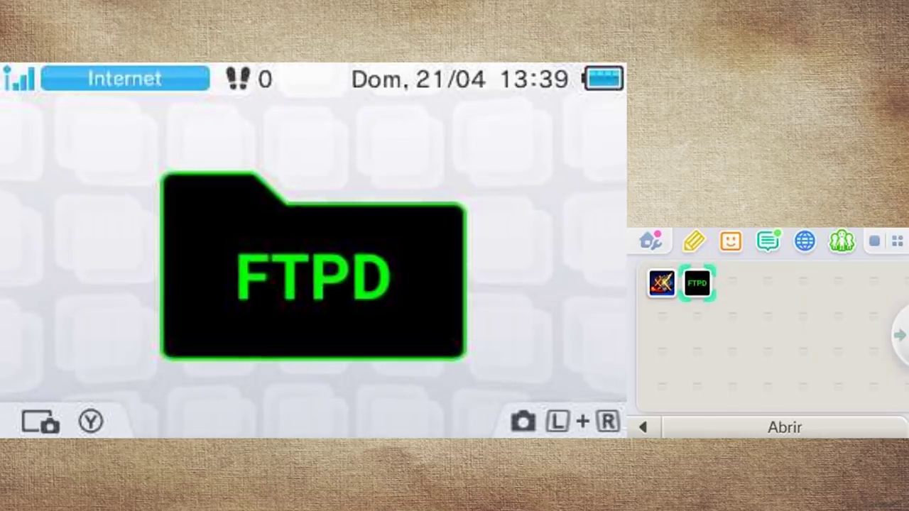
key(Return)
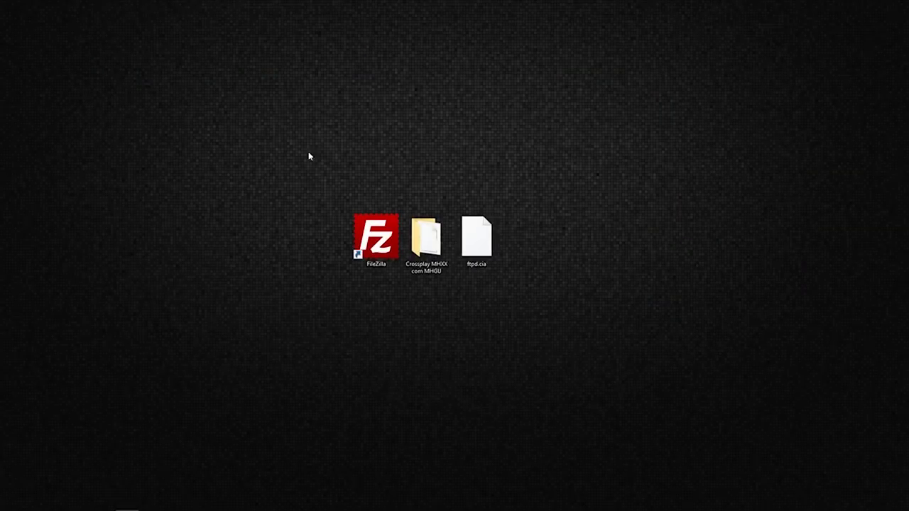
- Start FileZilla on the PC and open its Site Manager
click(374, 245)
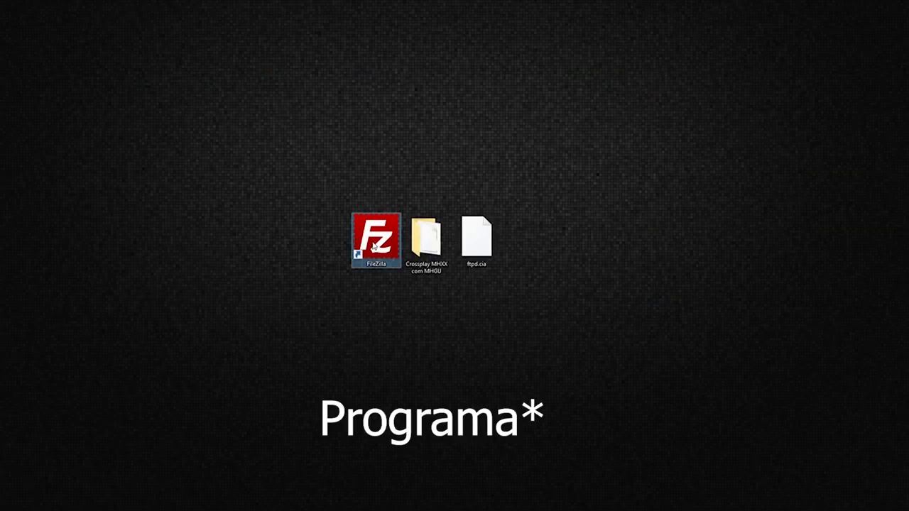
double_click(374, 245)
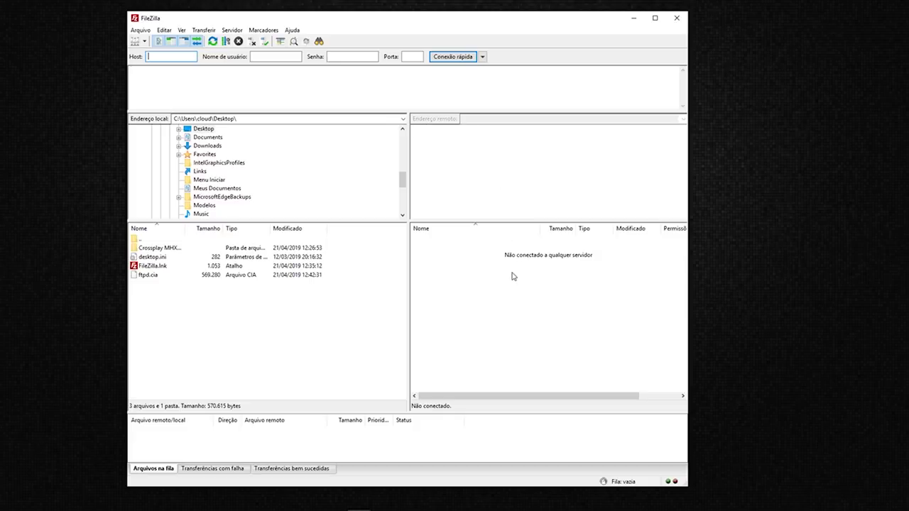
click(144, 42)
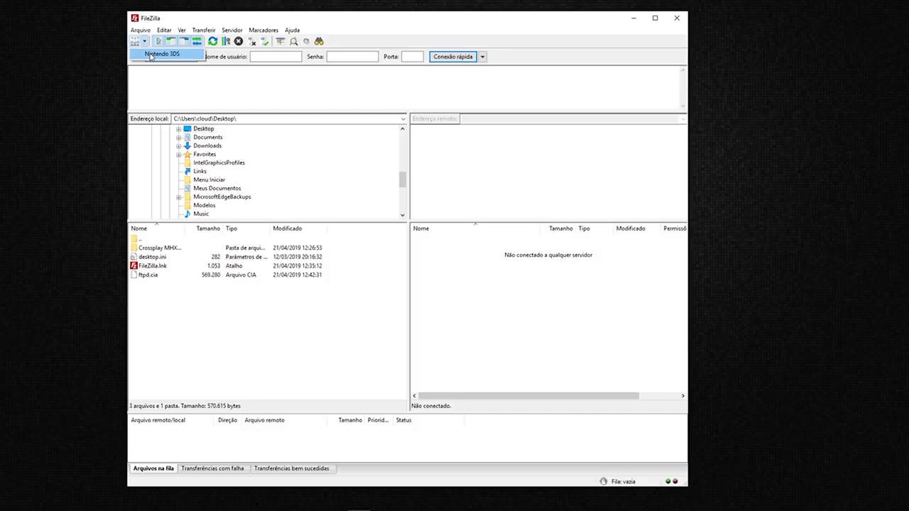
click(179, 25)
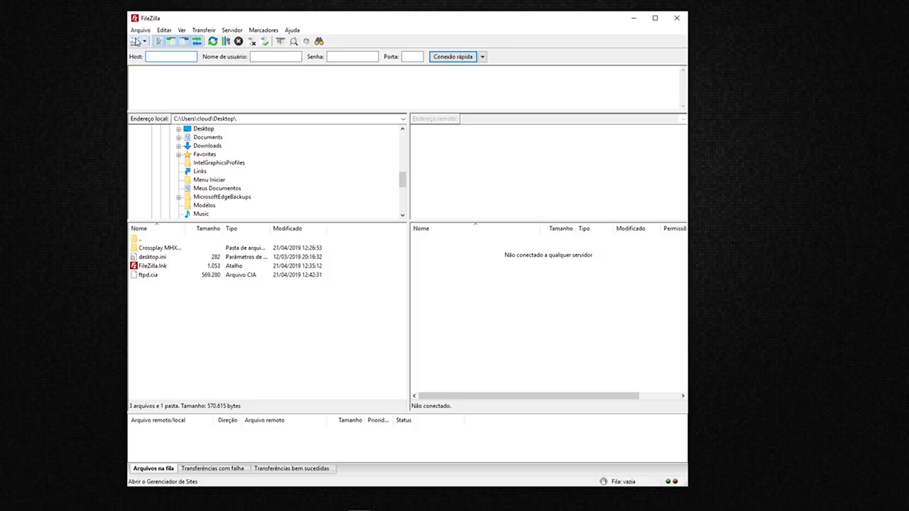
click(135, 41)
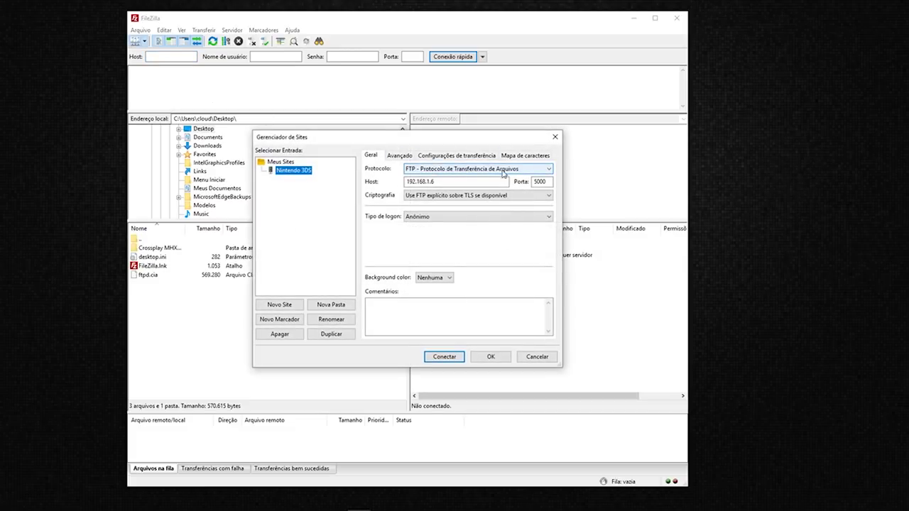
- Check the host and port of the saved Nintendo 3DS site, and connect to it
drag(442, 181, 406, 180)
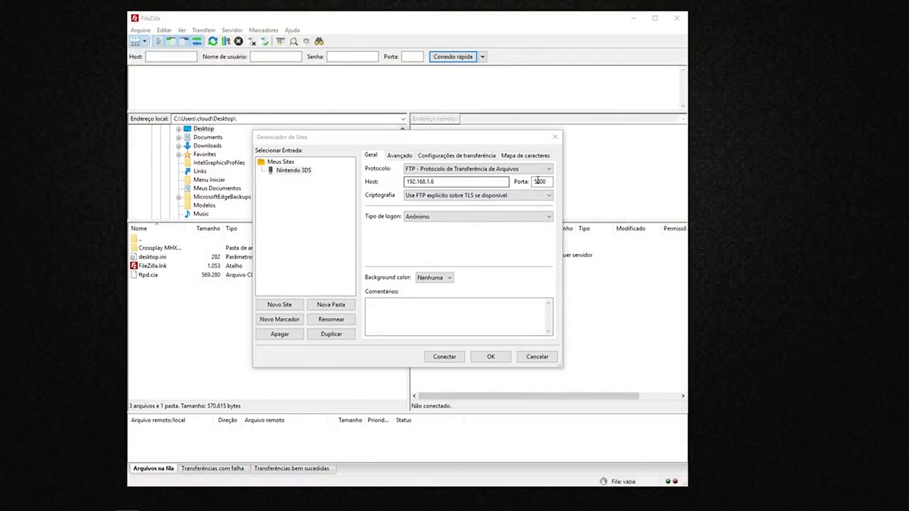
click(534, 182)
double_click(534, 182)
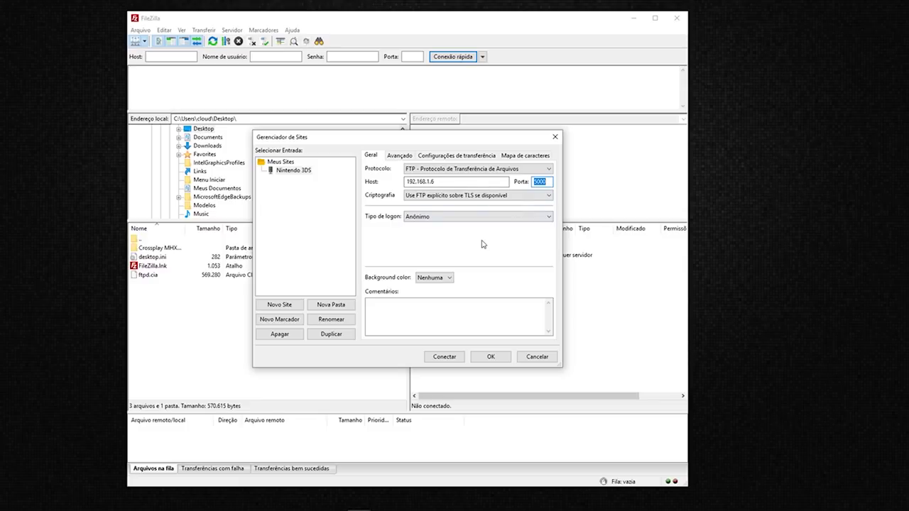
click(444, 357)
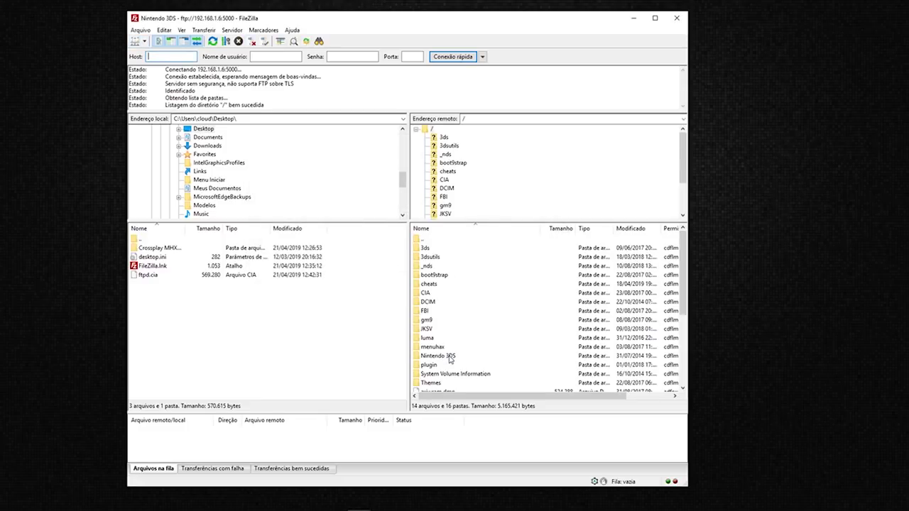
- Open the local "Crossplay MHXX com MHGU" folder from the Desktop listing
click(433, 248)
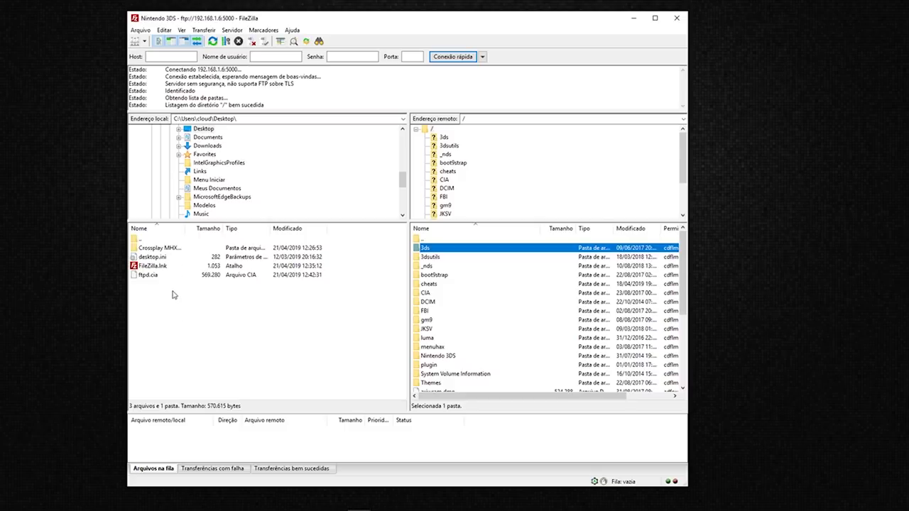
click(206, 129)
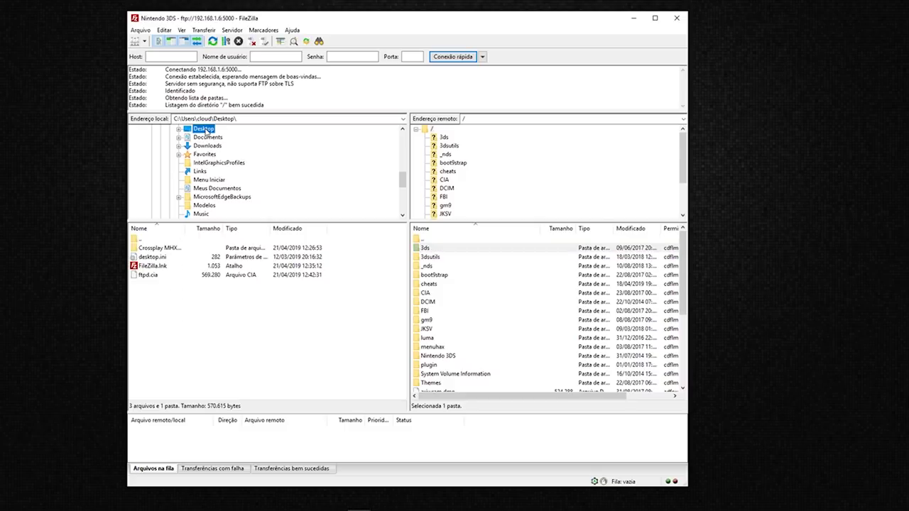
click(163, 247)
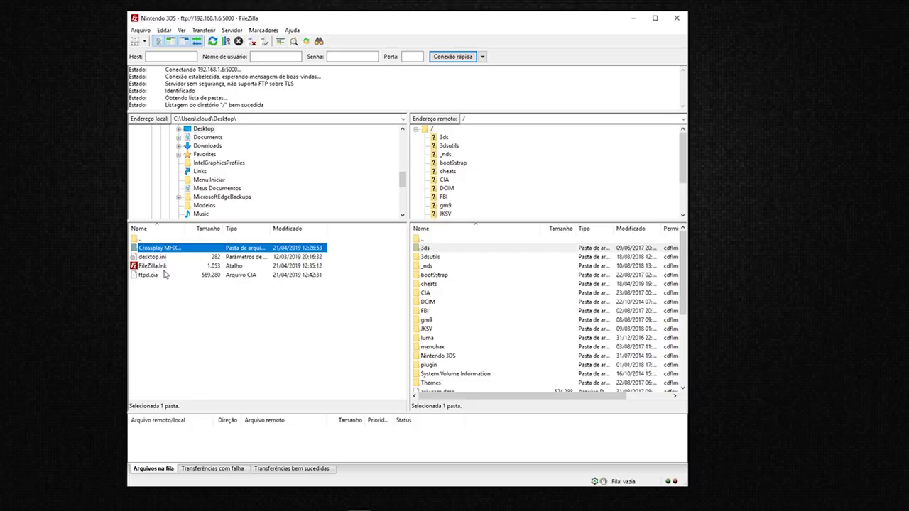
click(158, 258)
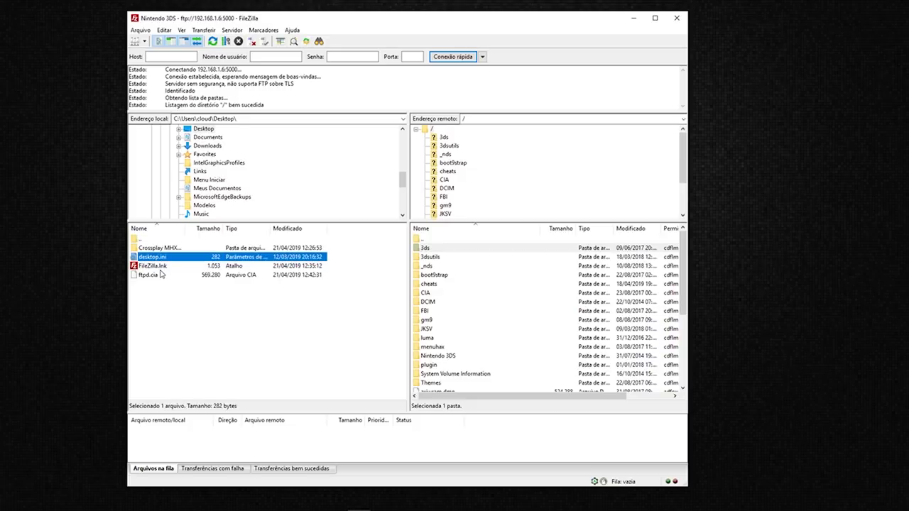
click(166, 249)
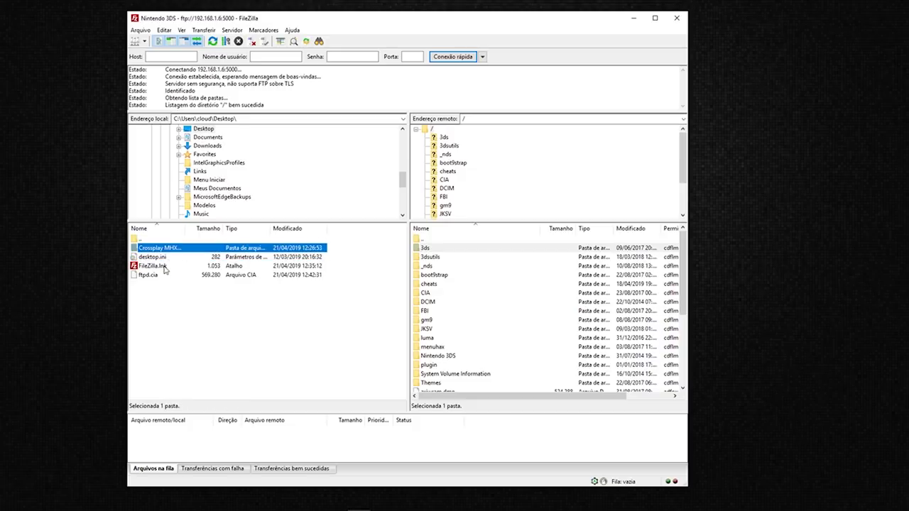
click(161, 268)
click(155, 276)
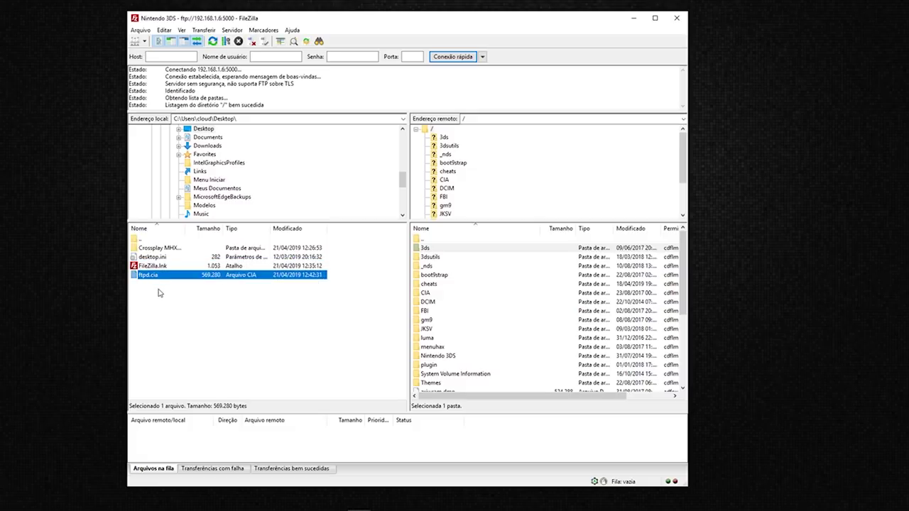
click(170, 249)
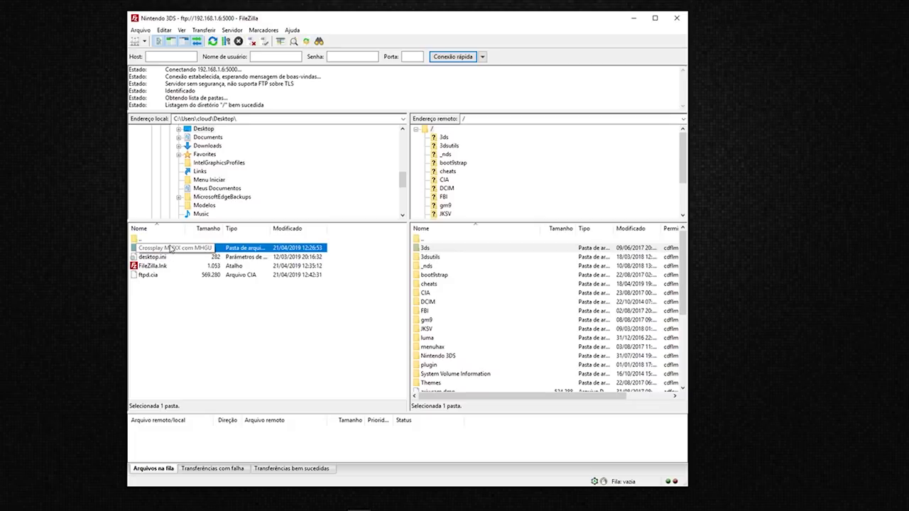
double_click(162, 249)
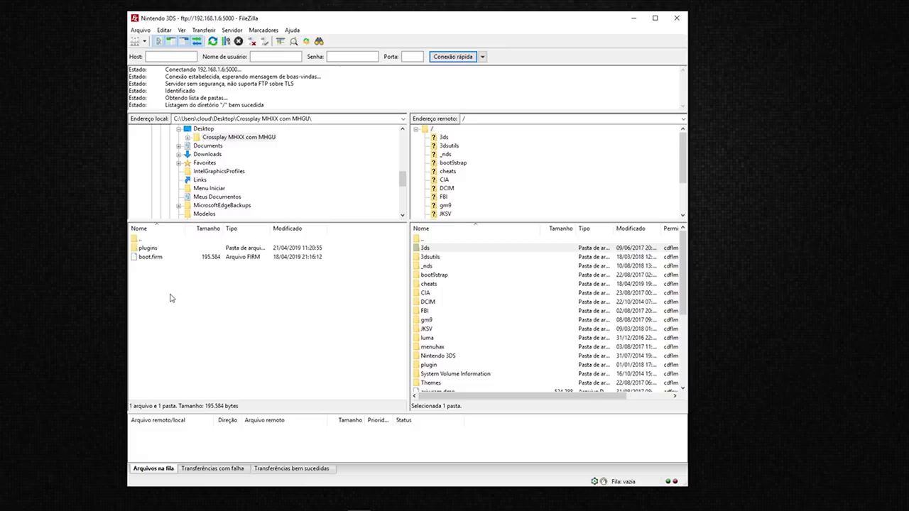
- Rename boot.firm in the console's root directory to boot.firm3 and upload the local boot.firm to that root
click(157, 259)
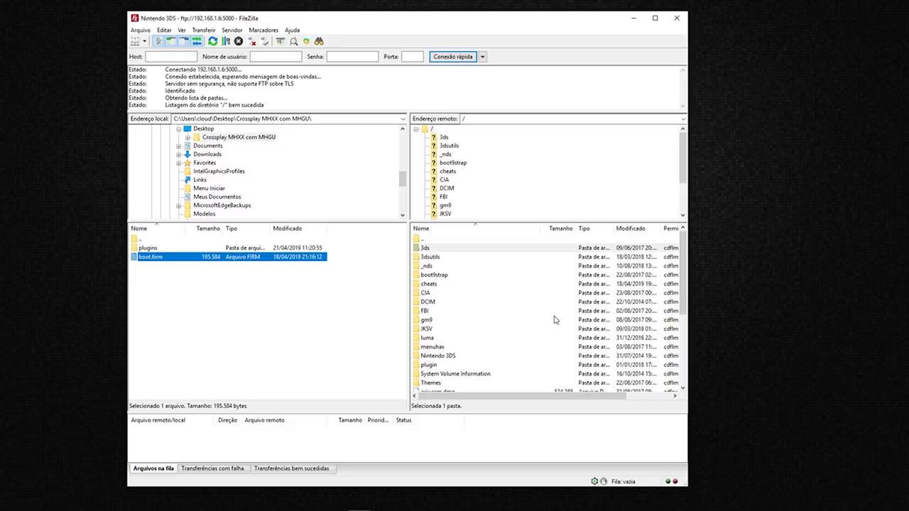
drag(681, 301, 684, 348)
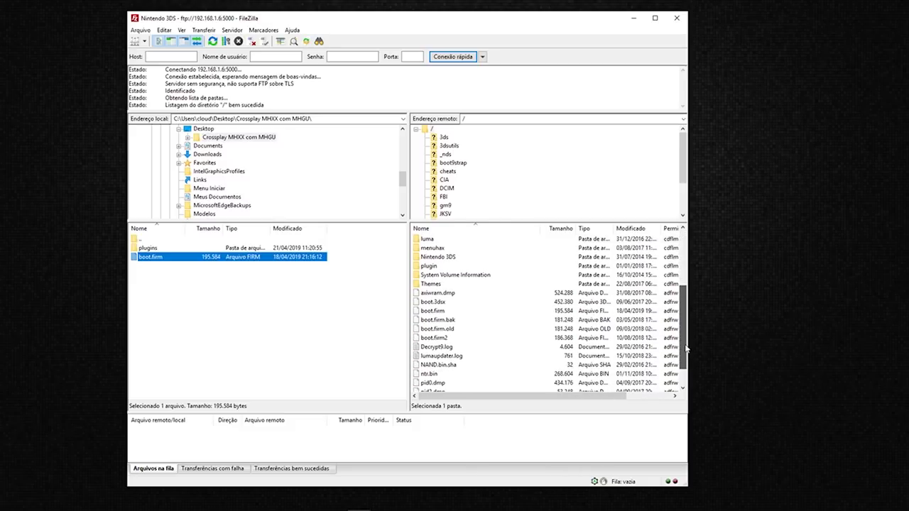
click(429, 312)
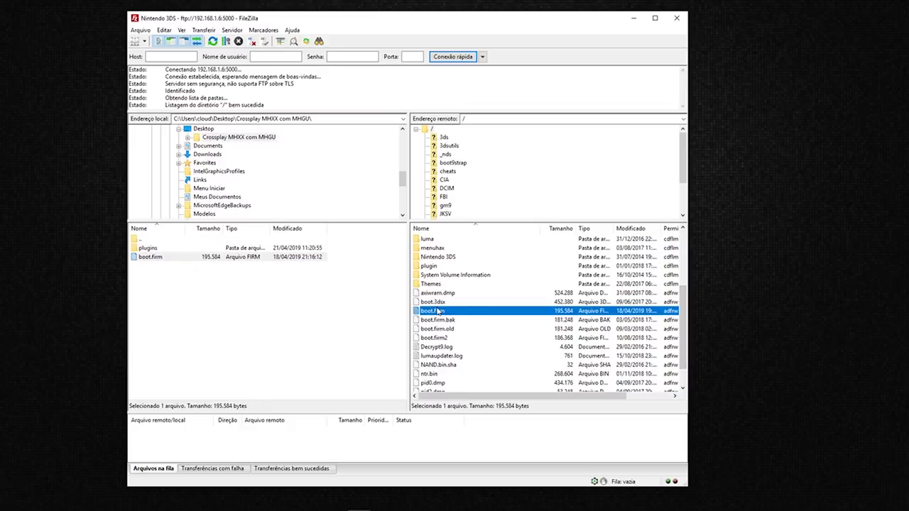
right_click(438, 313)
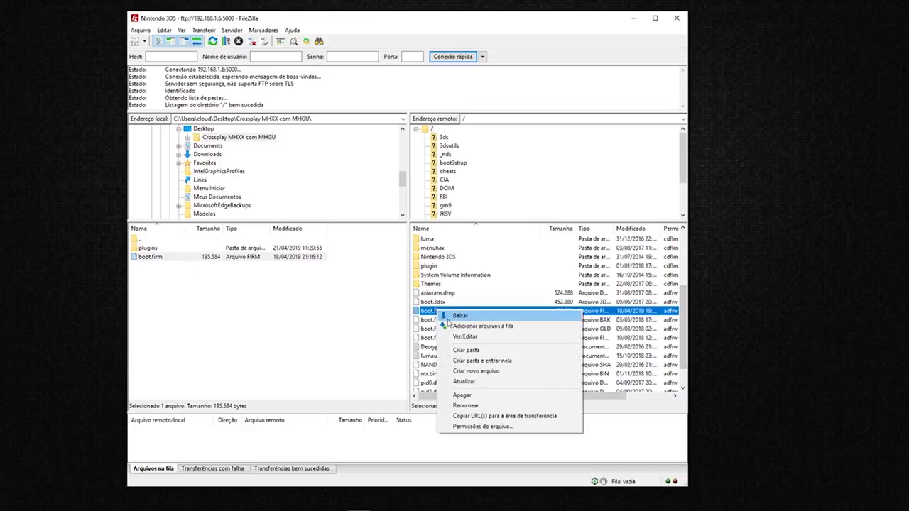
click(467, 407)
click(449, 310)
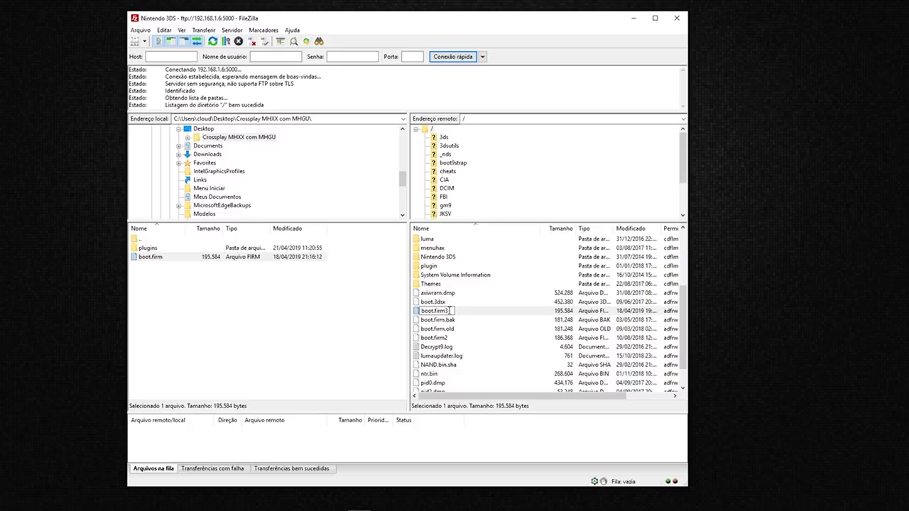
text(3)
key(Return)
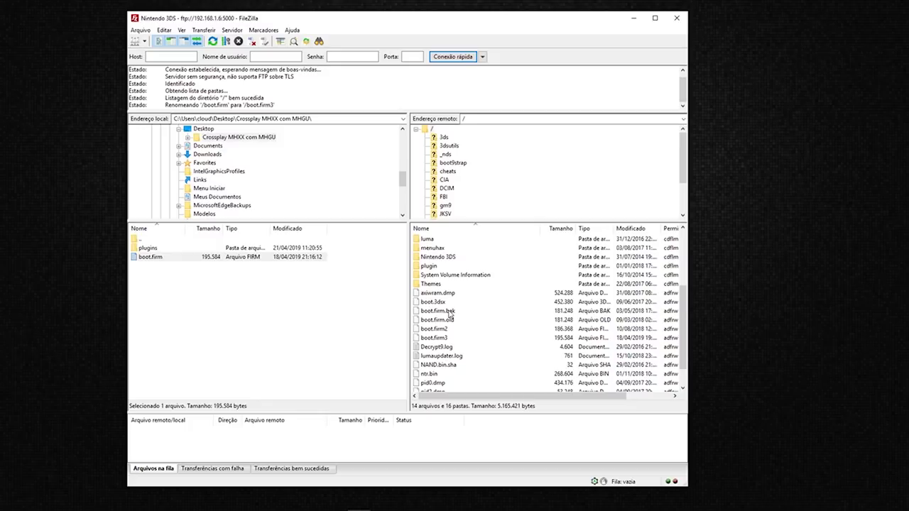
click(156, 259)
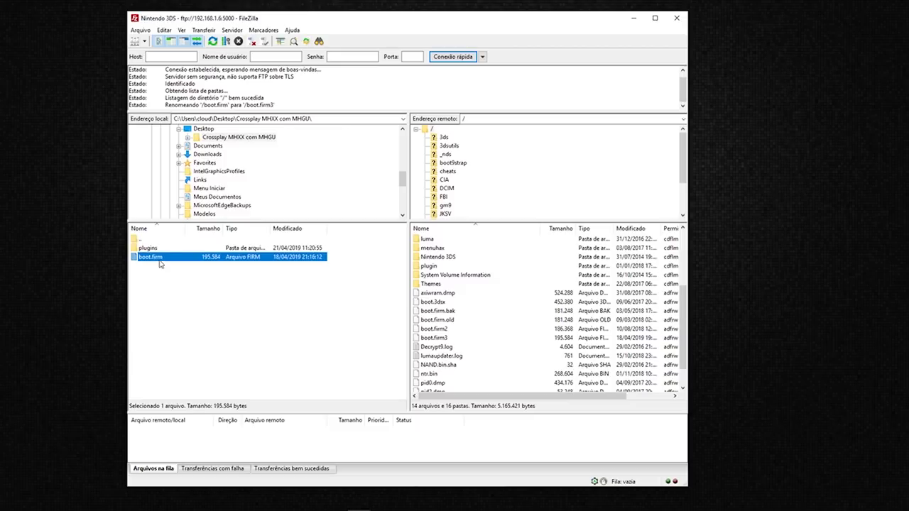
drag(158, 260, 474, 306)
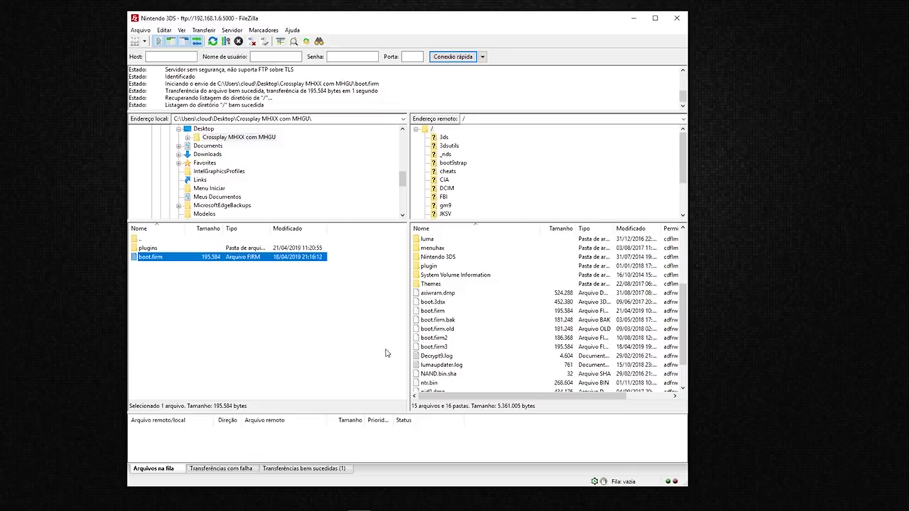
- Select the local plugins folder and open the luma folder in the console's root directory
click(147, 248)
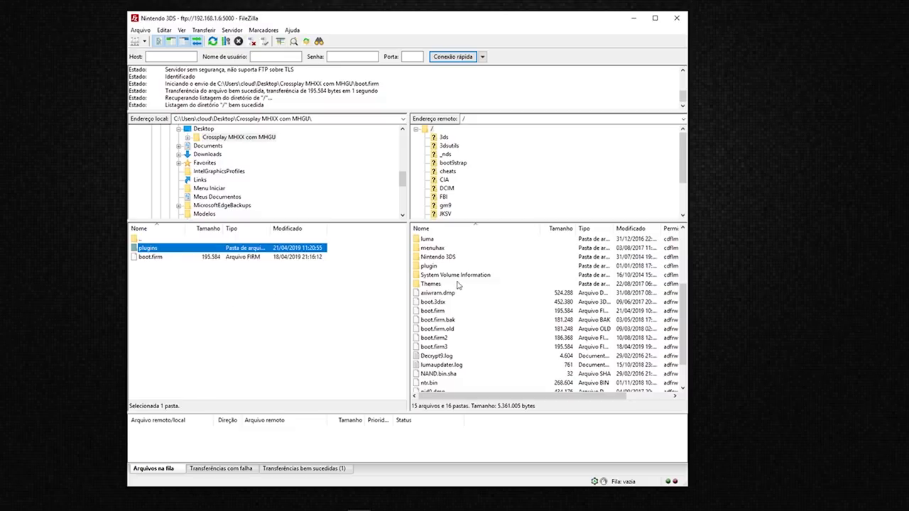
click(432, 240)
scroll(462, 281, up, 4)
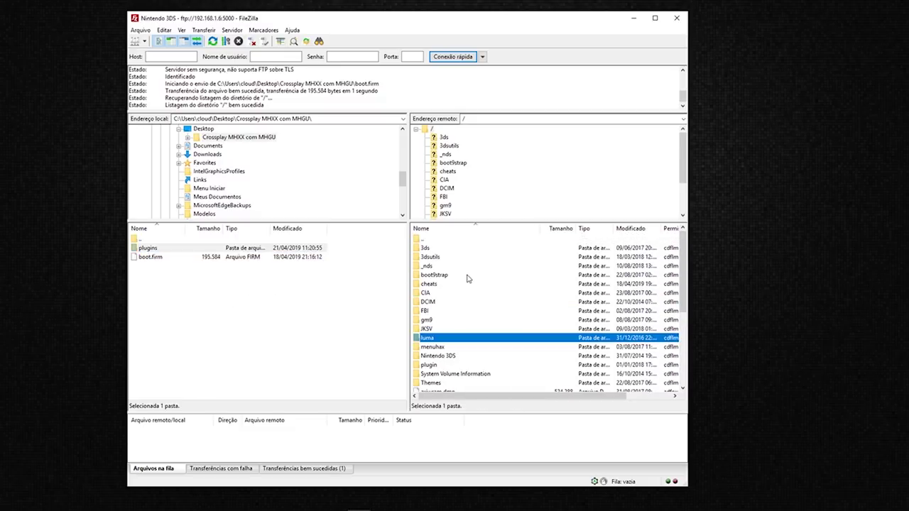
double_click(435, 340)
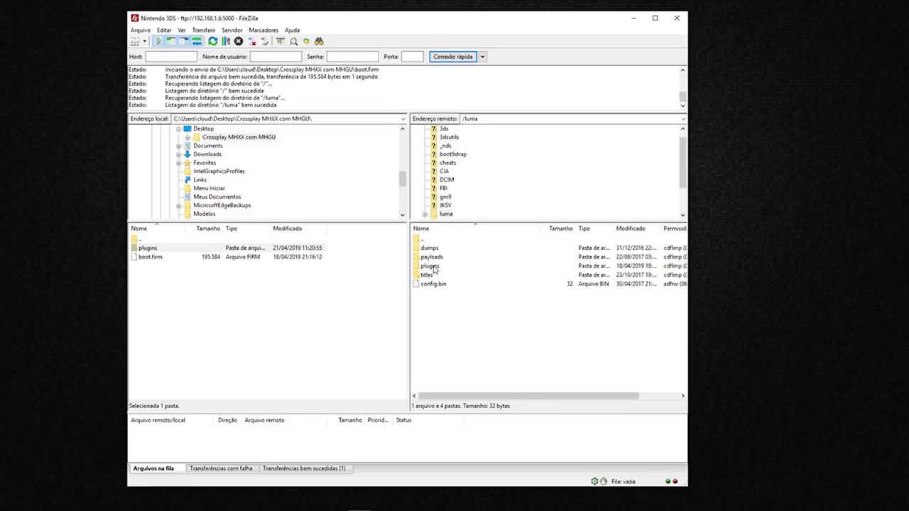
- Try to upload the local plugins folder into the console's luma folder, cancelling the overwrites of cheats.txt and plugin.plg
click(433, 266)
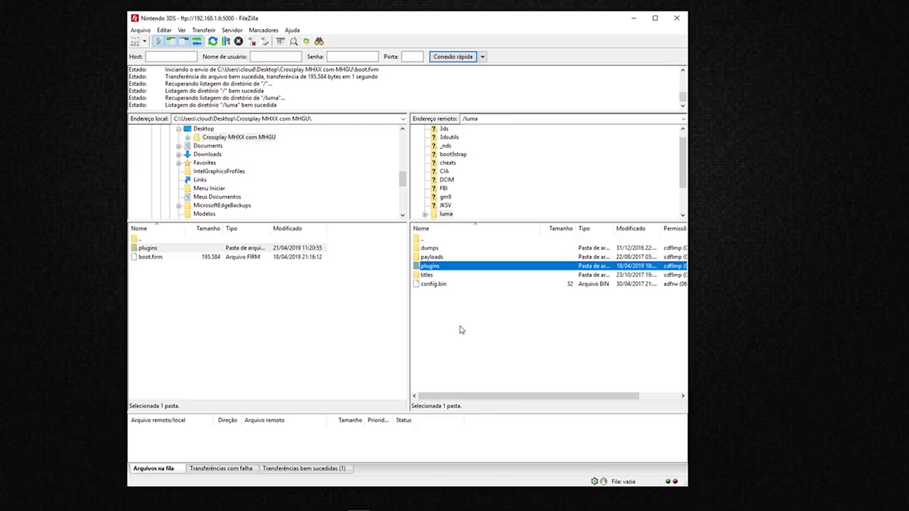
click(153, 249)
drag(438, 310, 453, 315)
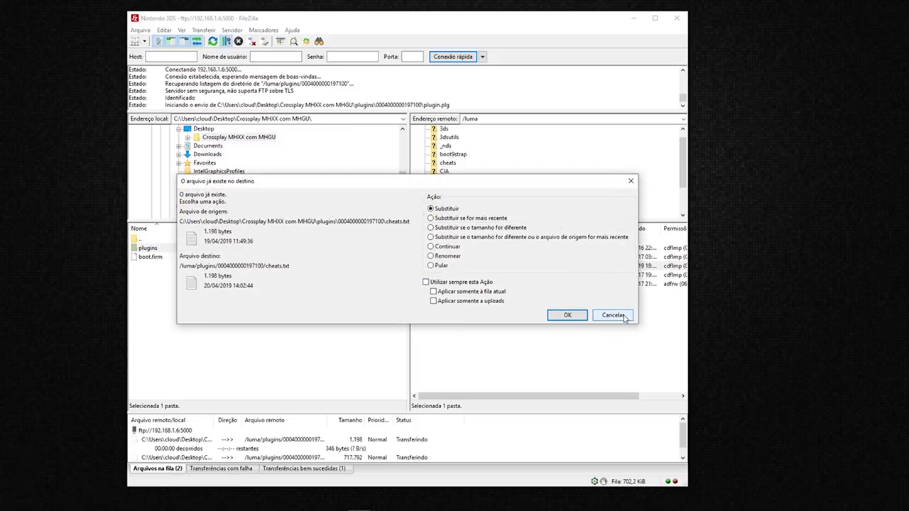
click(623, 318)
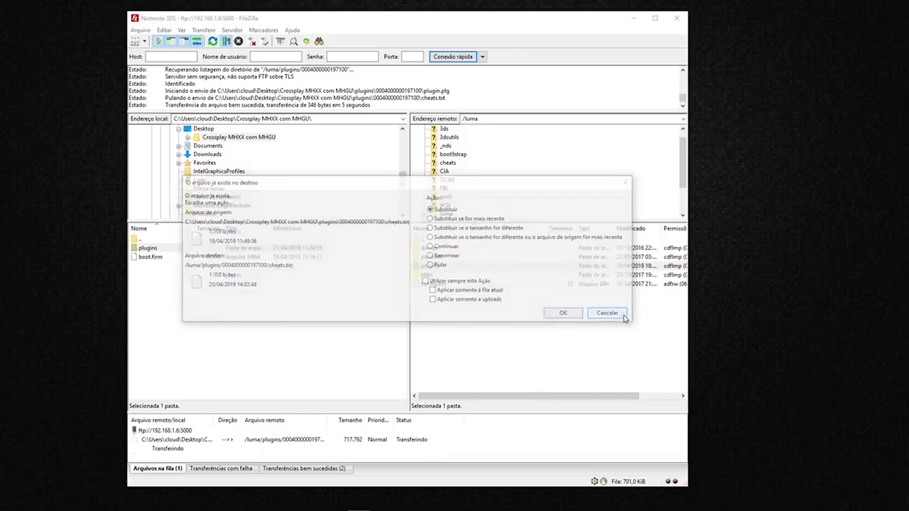
click(621, 320)
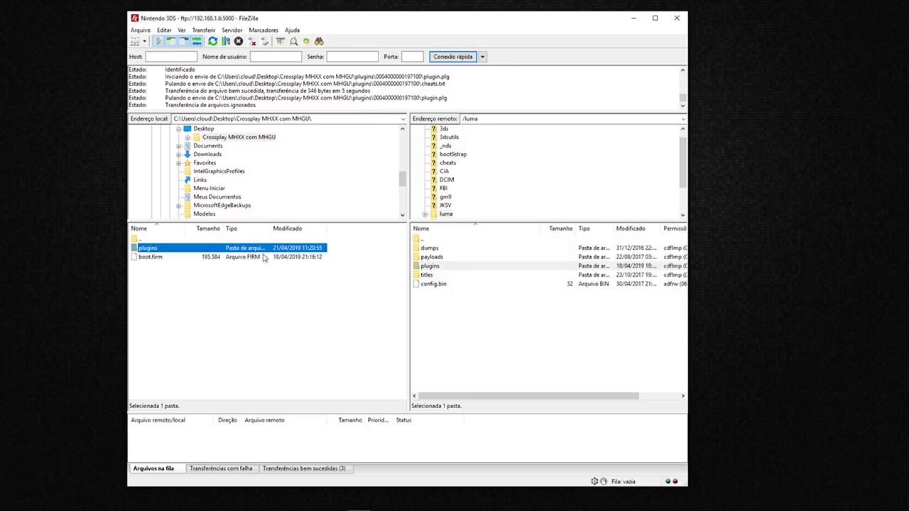
double_click(181, 248)
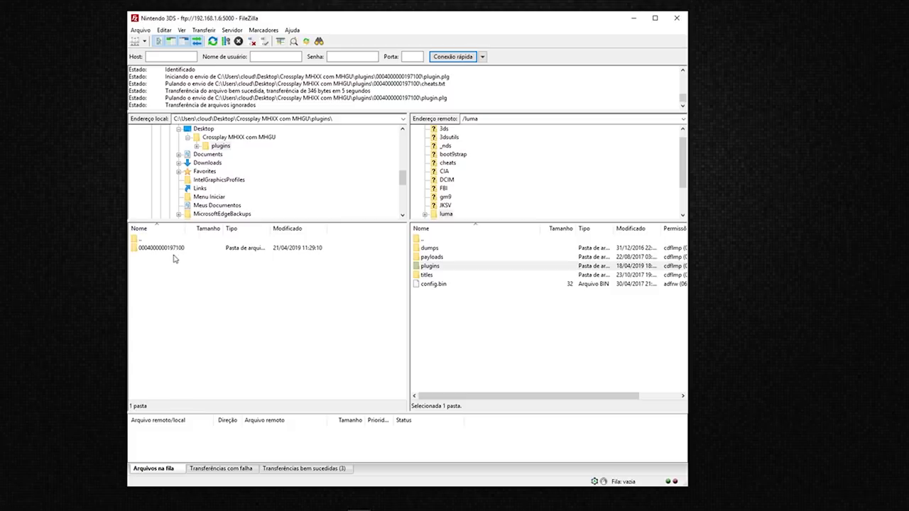
click(157, 250)
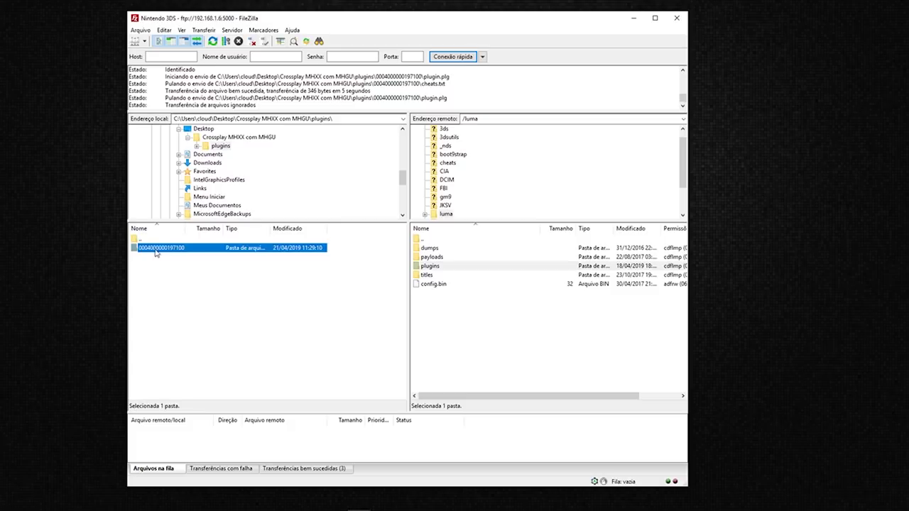
key(F2)
click(194, 286)
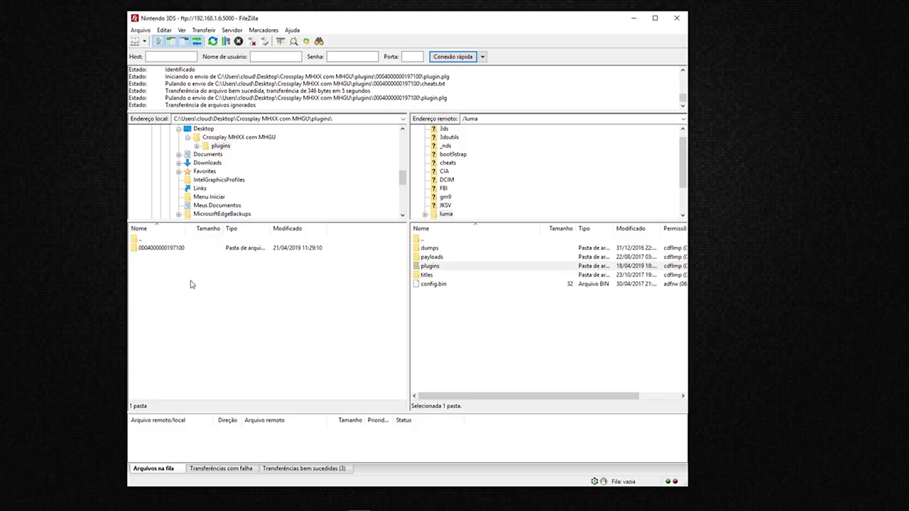
double_click(168, 248)
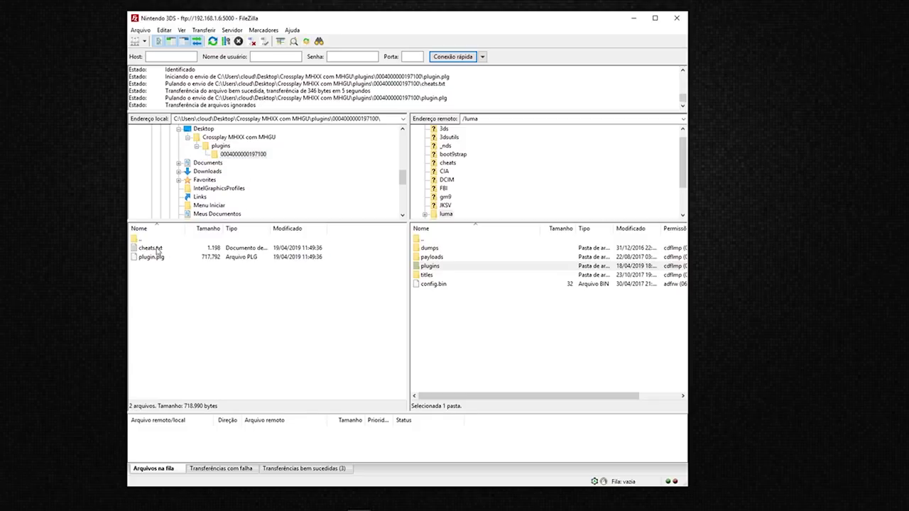
click(158, 249)
click(157, 258)
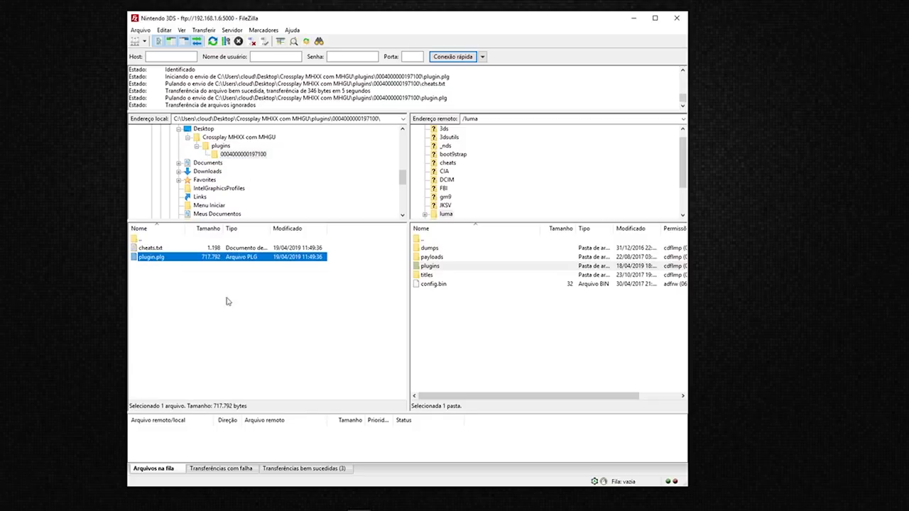
- Return to the local Desktop listing, reopen the "Crossplay MHXX com MHGU" folder and select boot.firm
double_click(151, 241)
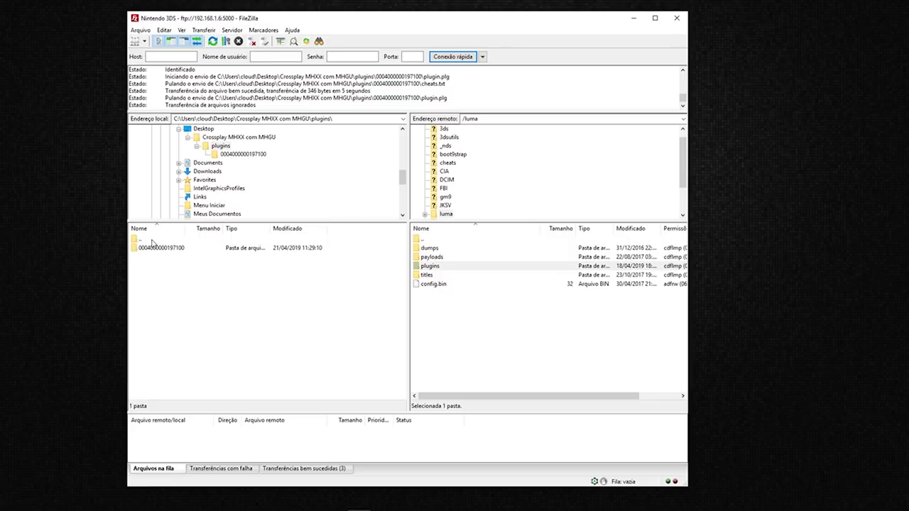
double_click(151, 242)
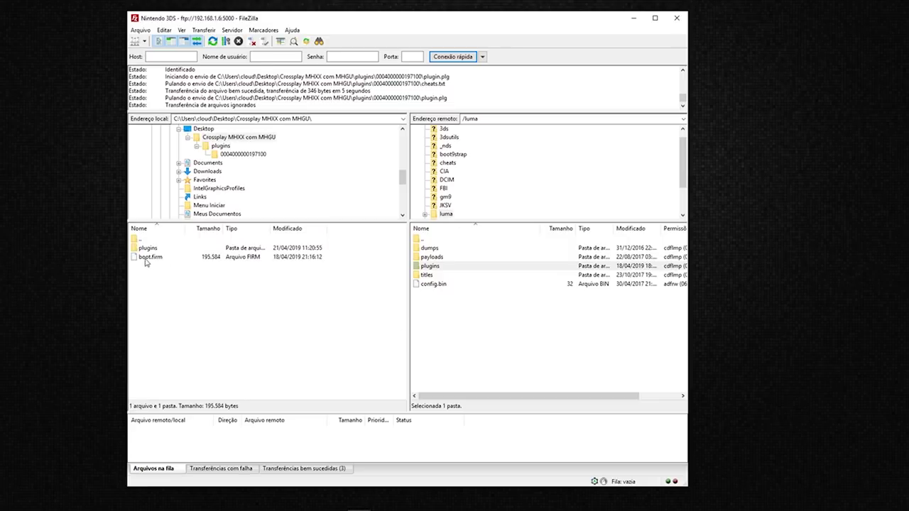
double_click(146, 241)
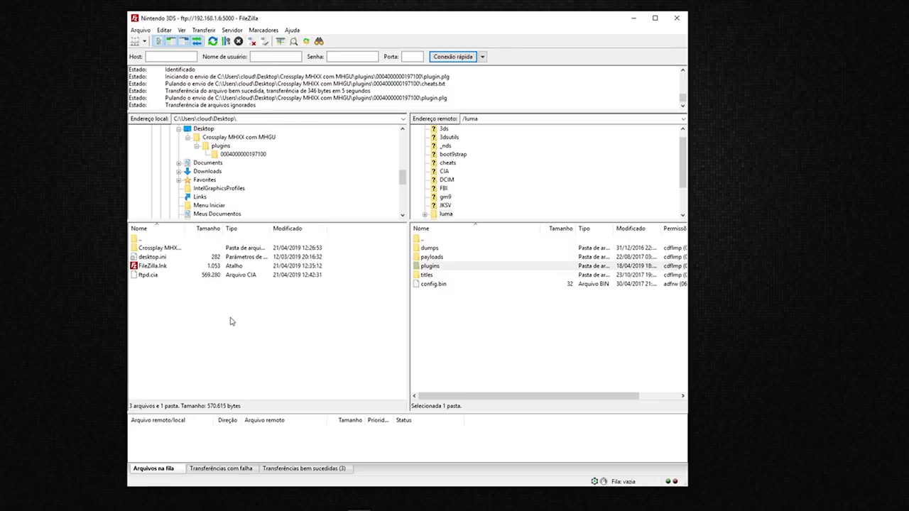
double_click(167, 249)
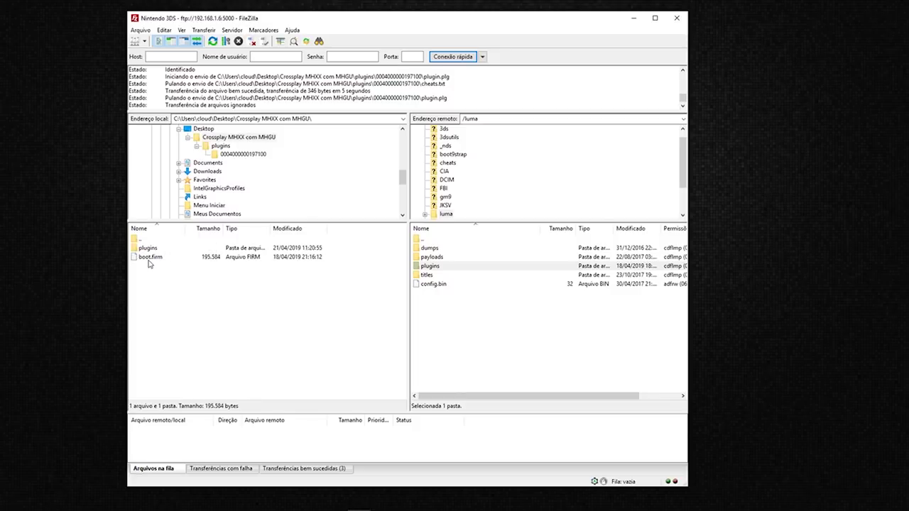
click(149, 260)
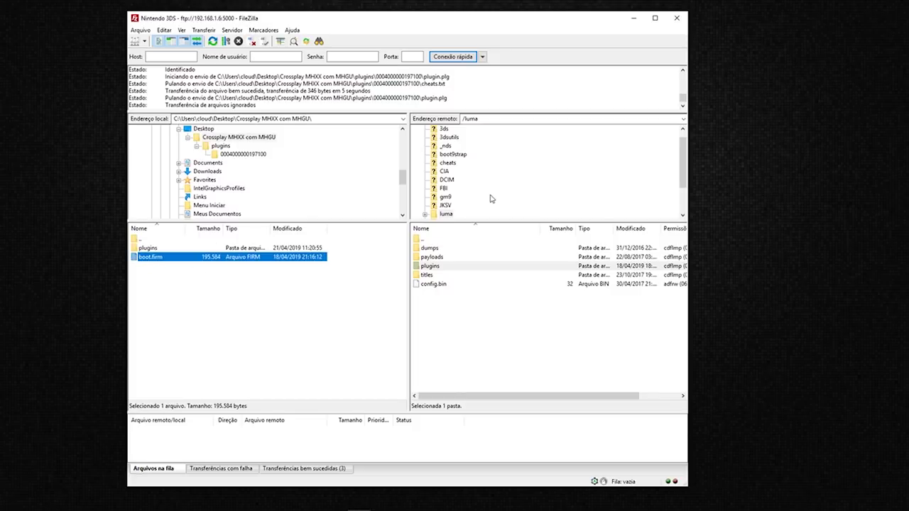
- Open the console's root directory and compare its boot.firm files and renamed backups with the local boot.firm
scroll(488, 193, up, 1)
click(439, 132)
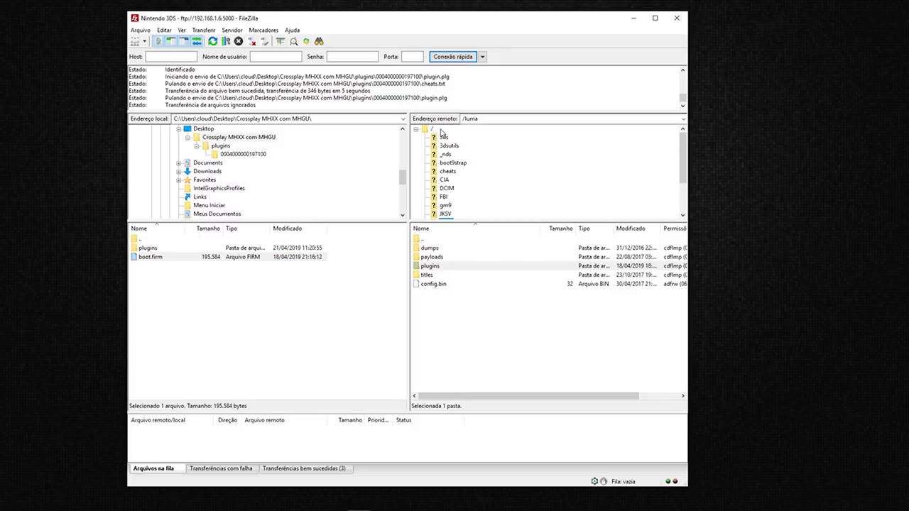
double_click(428, 242)
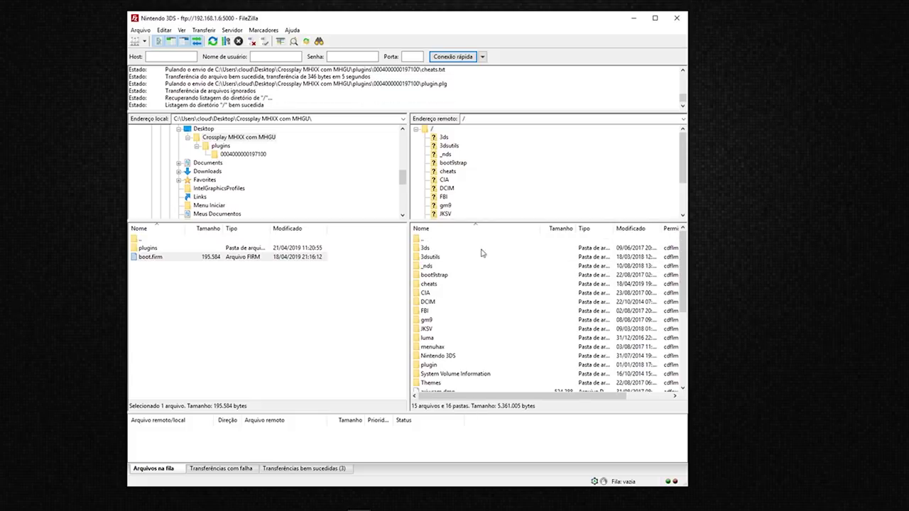
scroll(497, 352, down, 5)
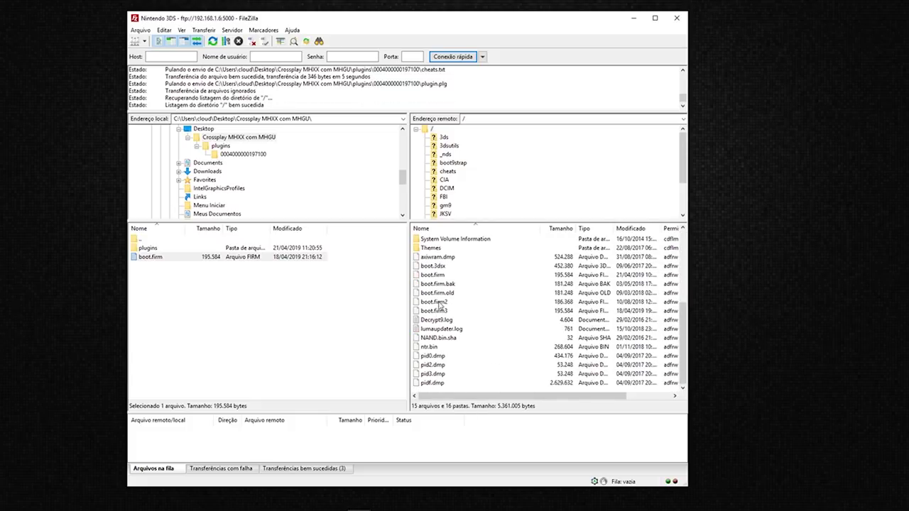
click(438, 275)
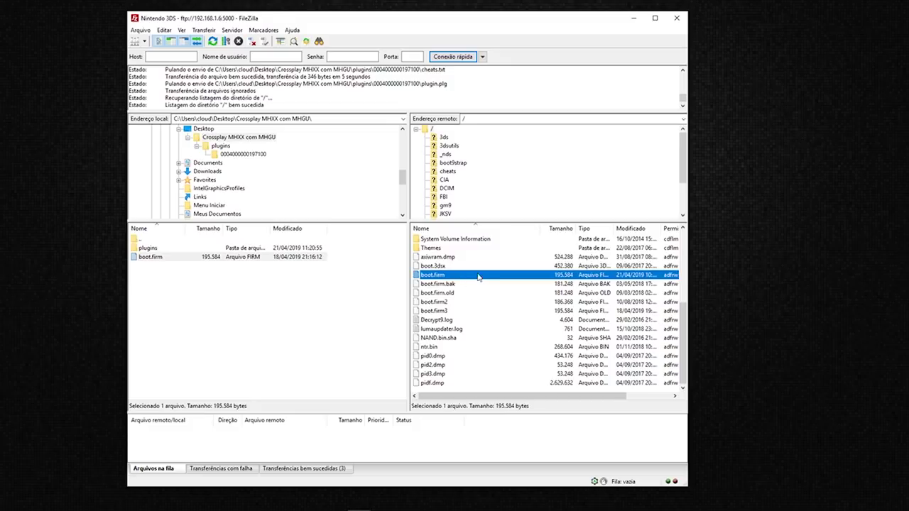
click(446, 284)
click(444, 292)
click(443, 301)
click(442, 310)
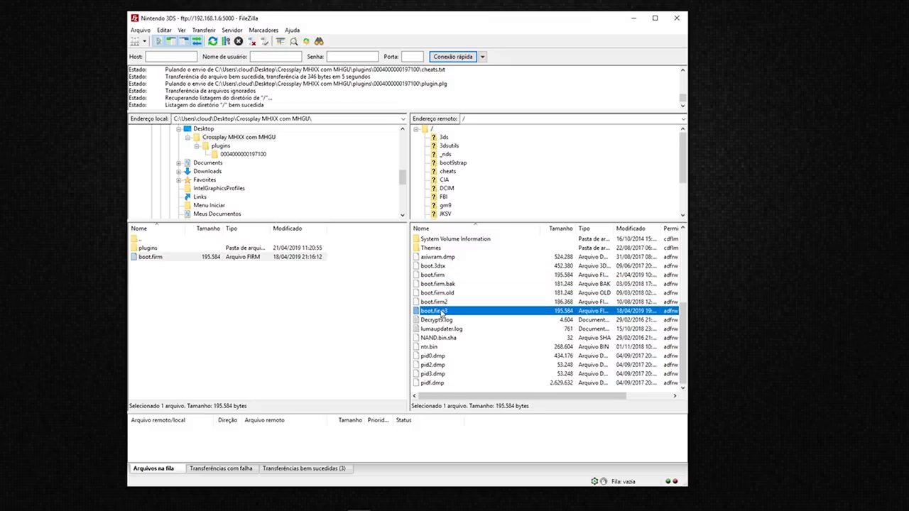
click(438, 277)
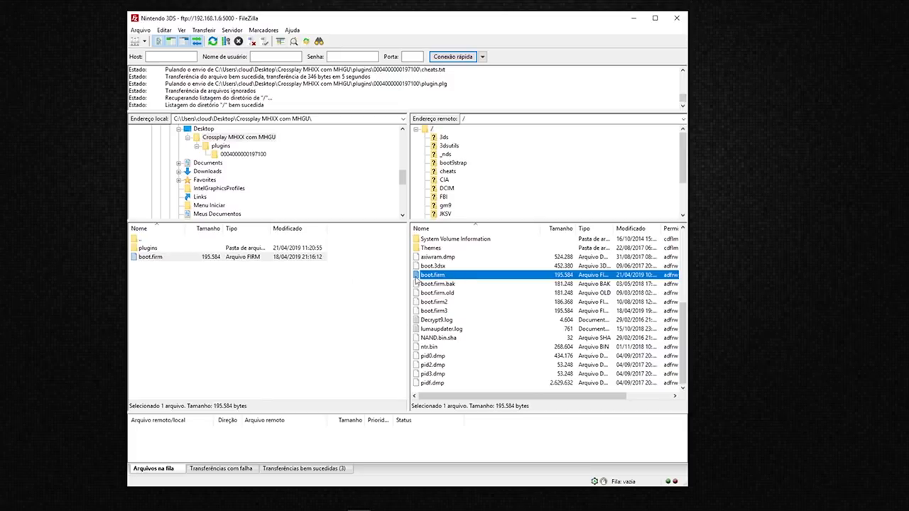
click(154, 257)
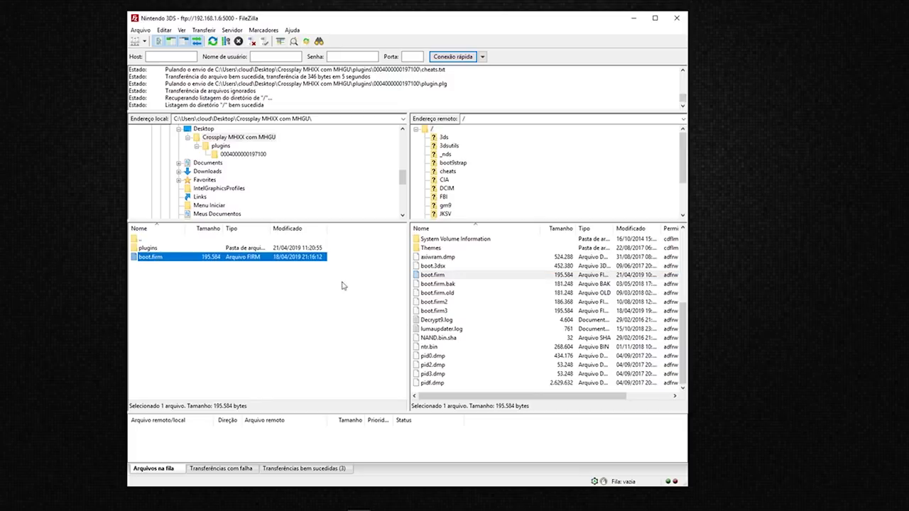
- Check the local plugins folder against the plugins folder inside the console's luma directory, and close the FTP client
click(151, 250)
scroll(479, 312, up, 1)
scroll(479, 312, up, 2)
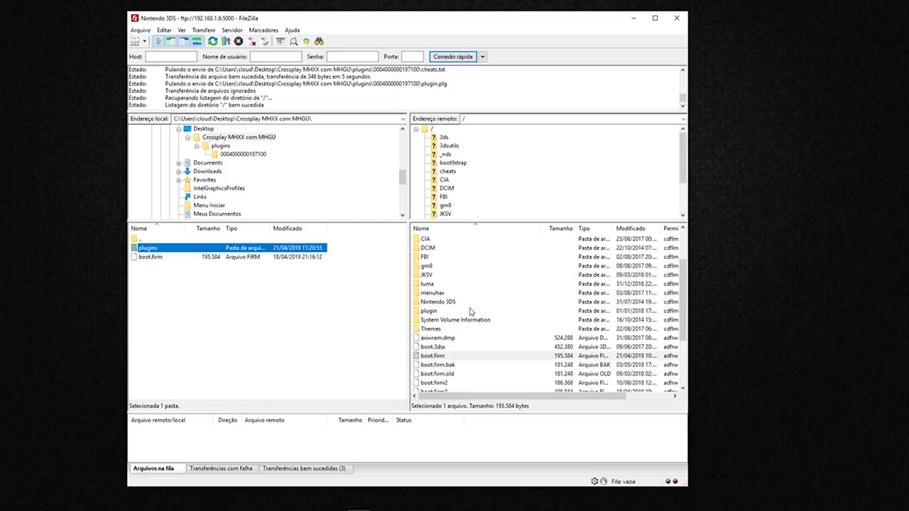
click(430, 284)
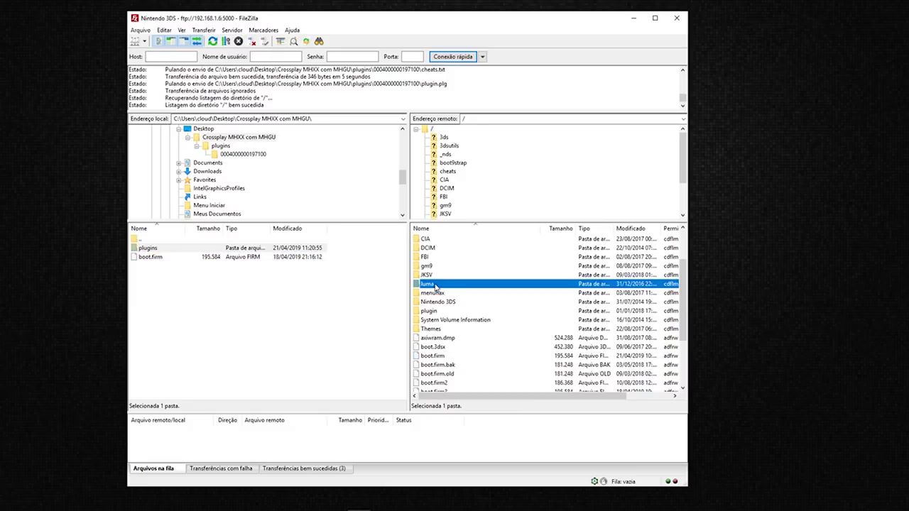
double_click(435, 285)
click(432, 266)
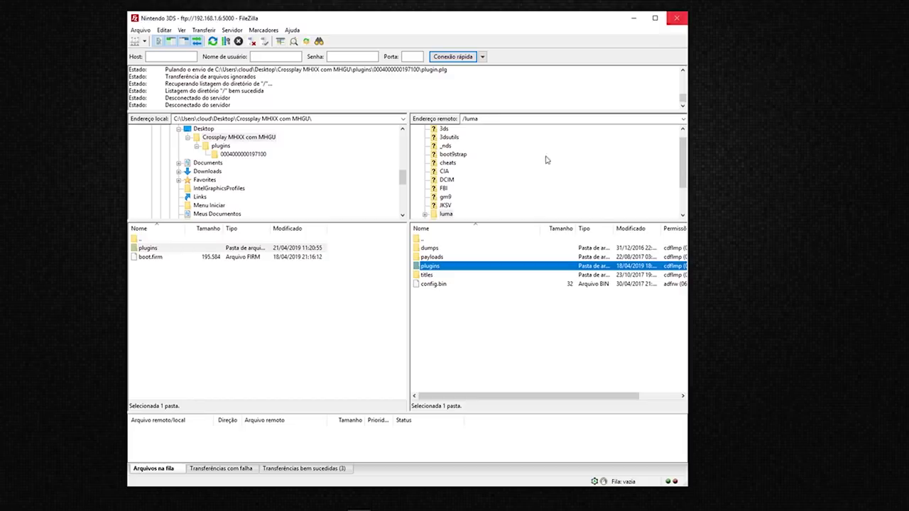
click(675, 20)
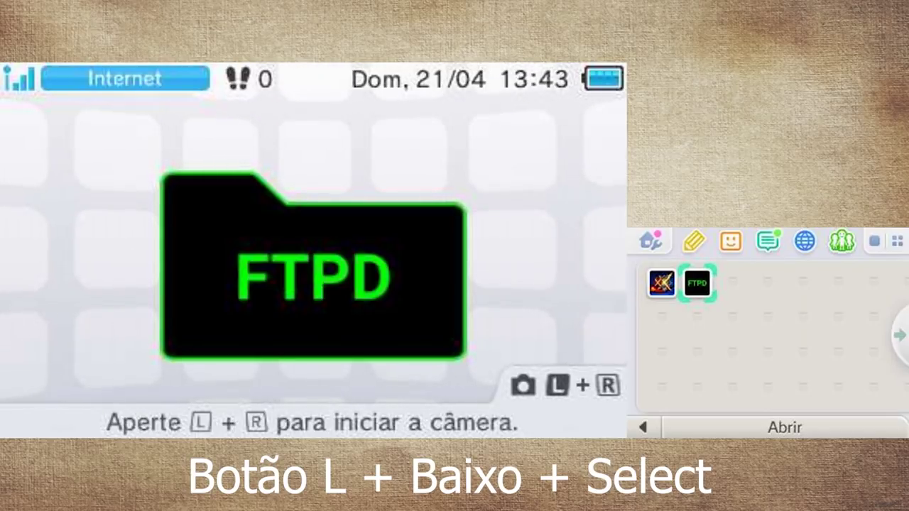
- Open the Rosalina menu on the Nintendo 3DS and enable the plugin loader
key(l+Down+Select)
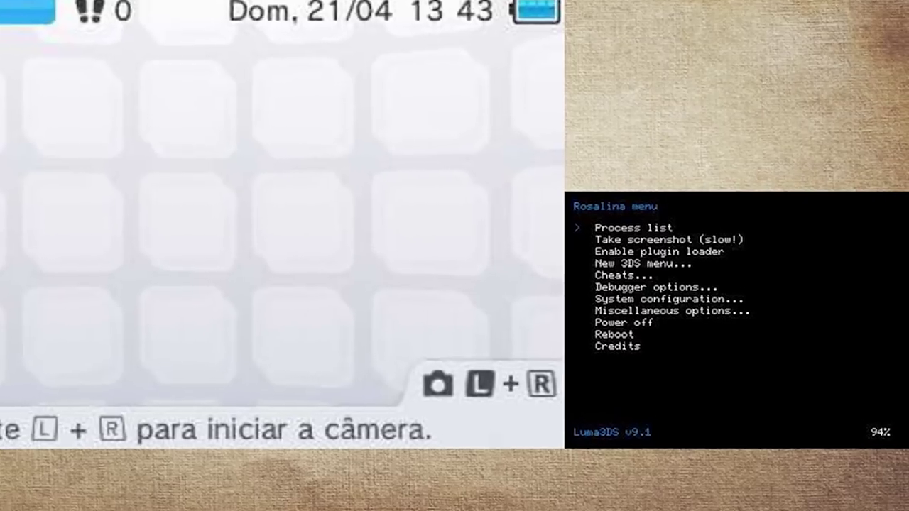
key(Down)
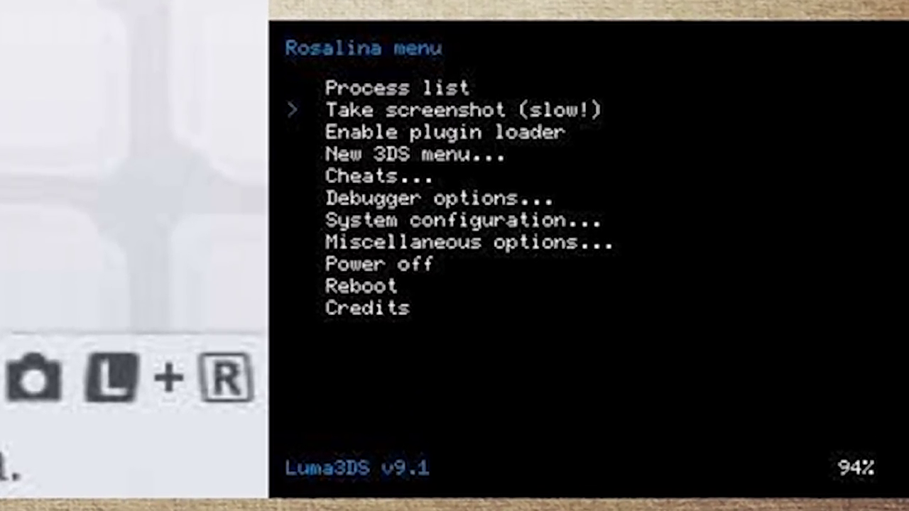
key(Down)
key(Down)
key(Up)
key(Return)
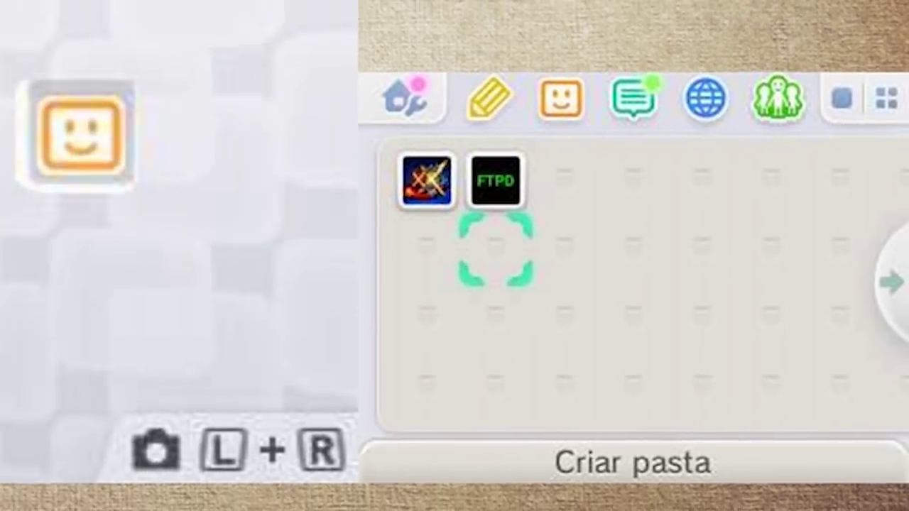
- Launch Monster Hunter XX from the 3DS home screen and continue past the title screen to the game's main menu
key(Left)
key(Up)
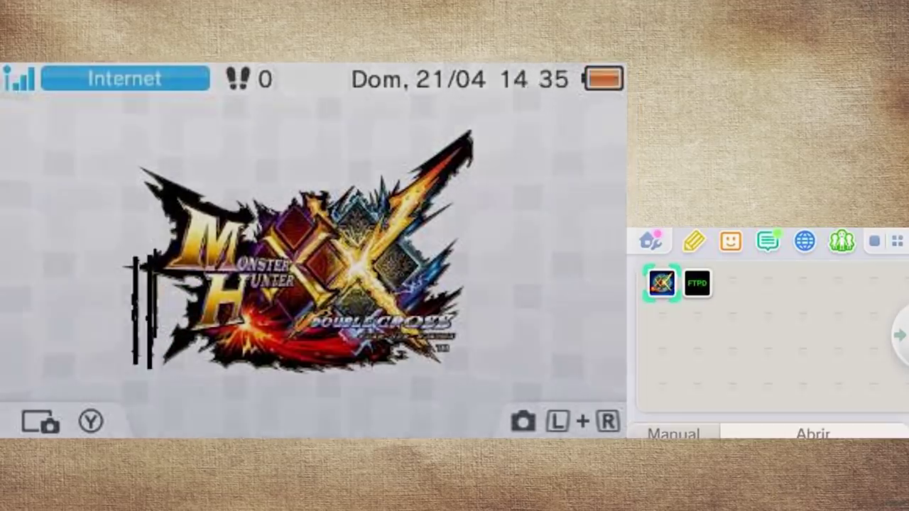
key(a)
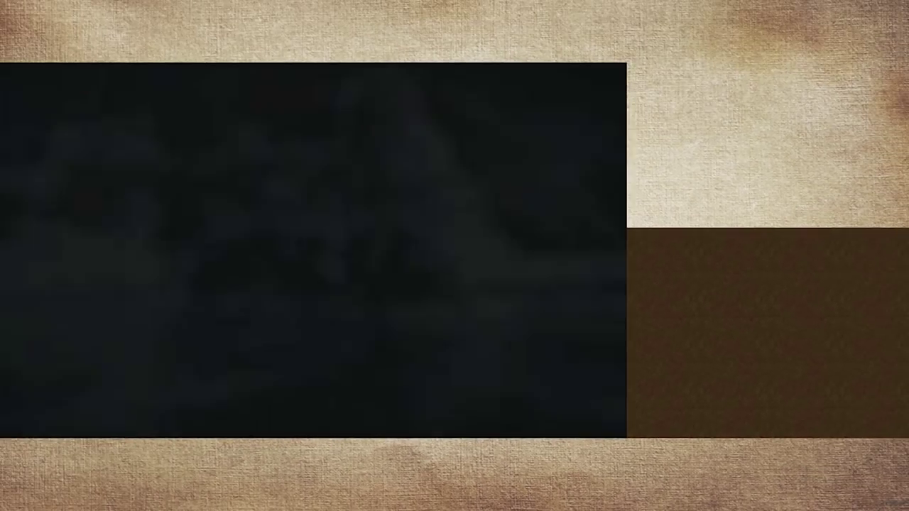
key(a)
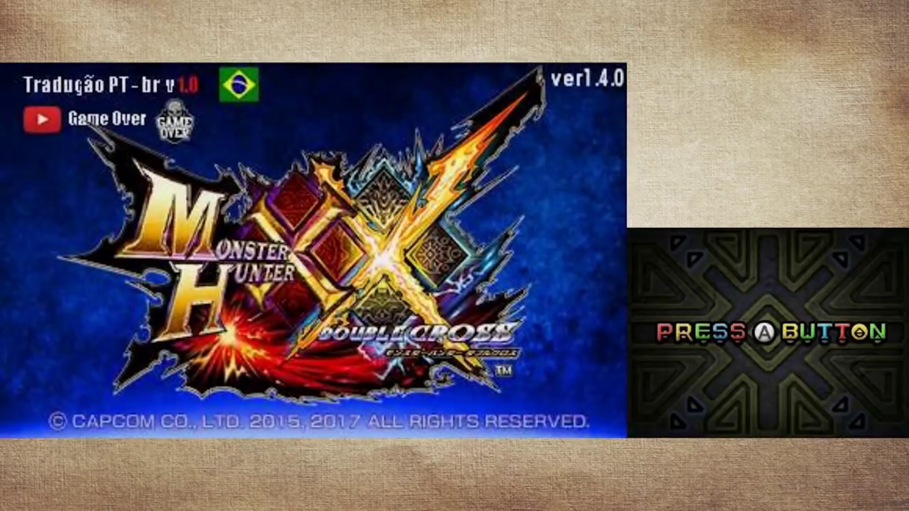
key(a)
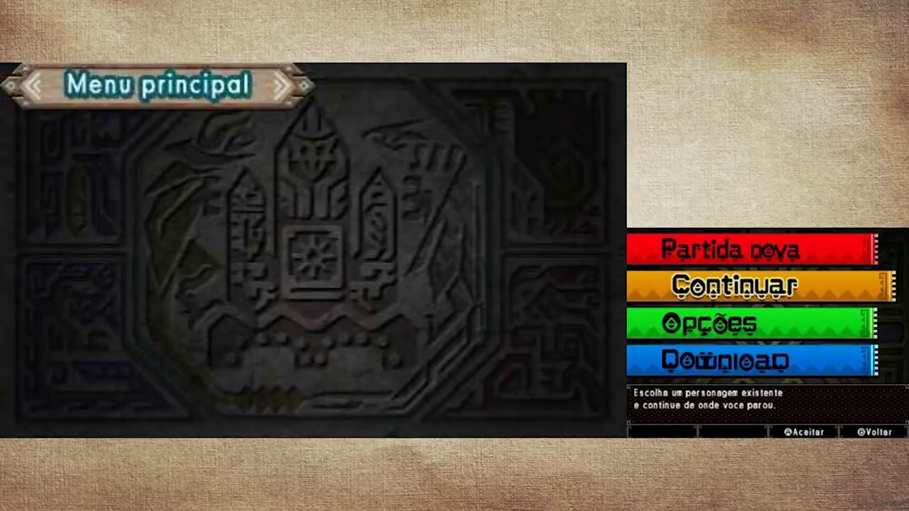